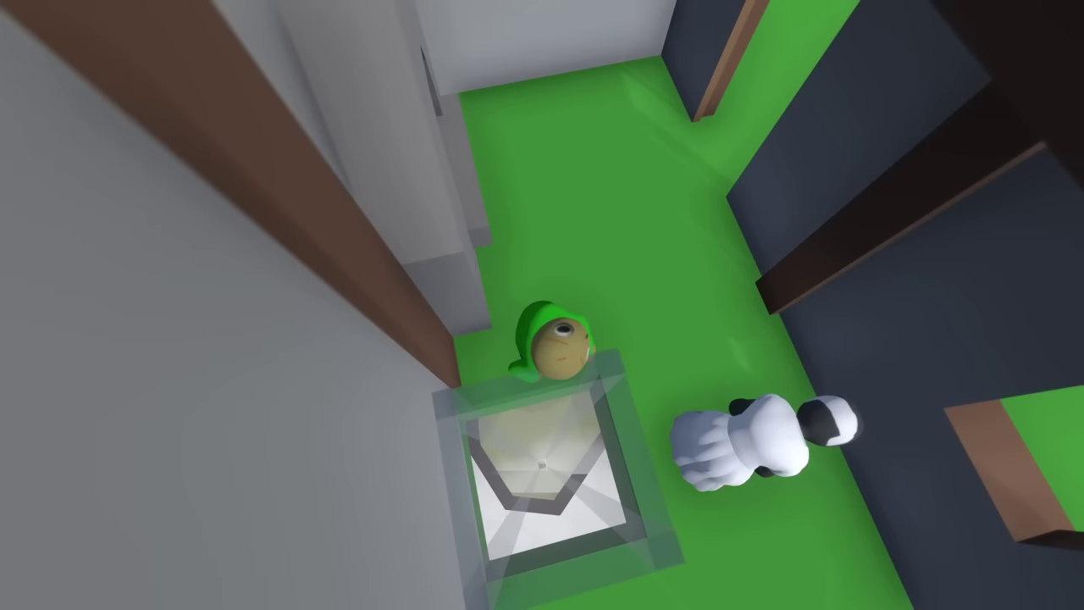
{"action": "key", "text": "w"}
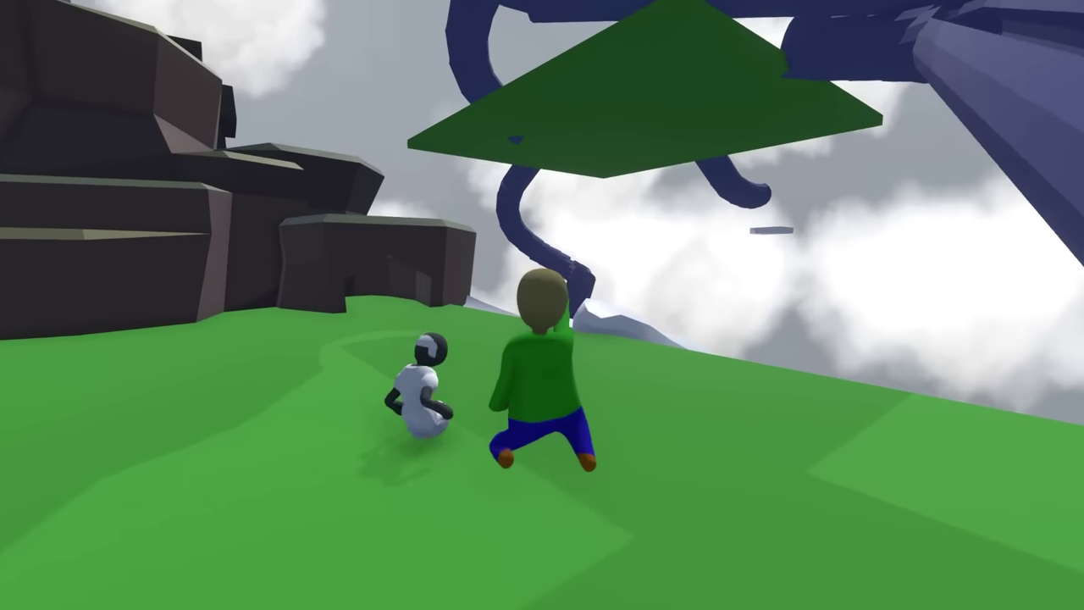
{"action": "key", "text": "w"}
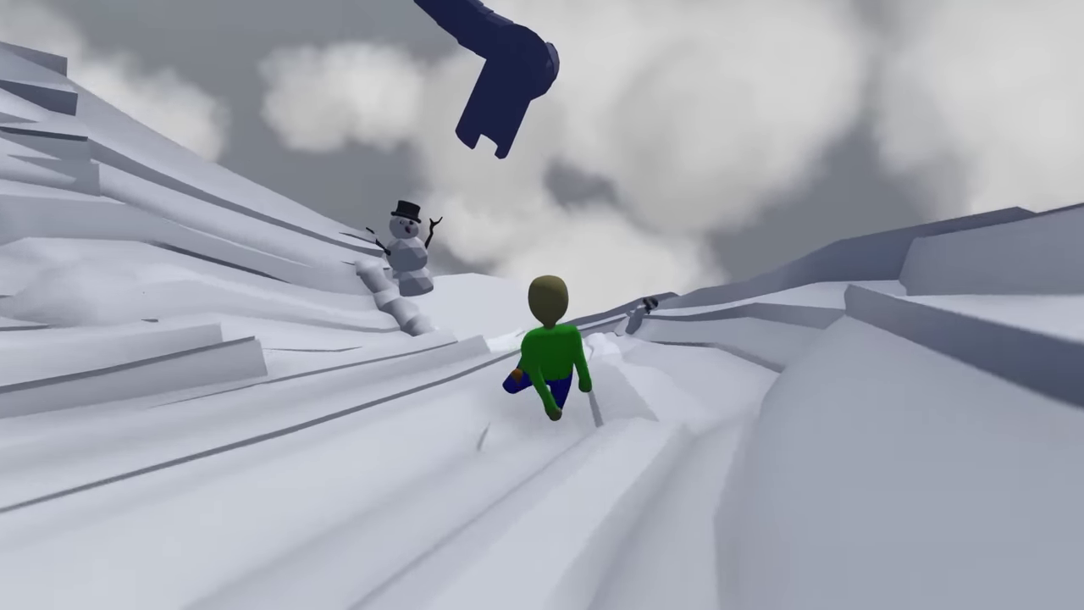
{"action": "key", "text": "w"}
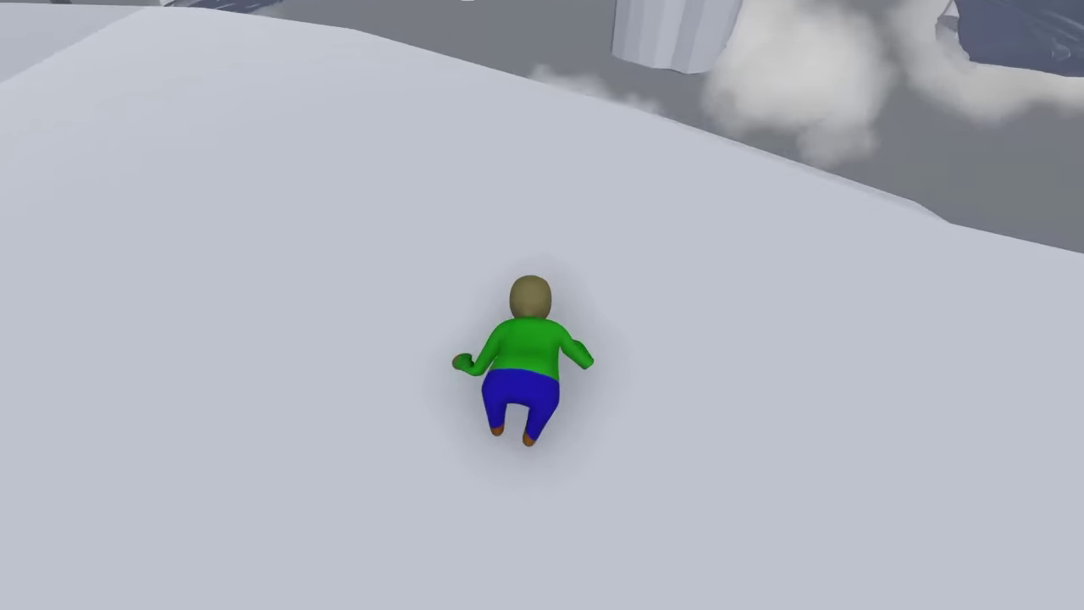
{"action": "key", "text": "space"}
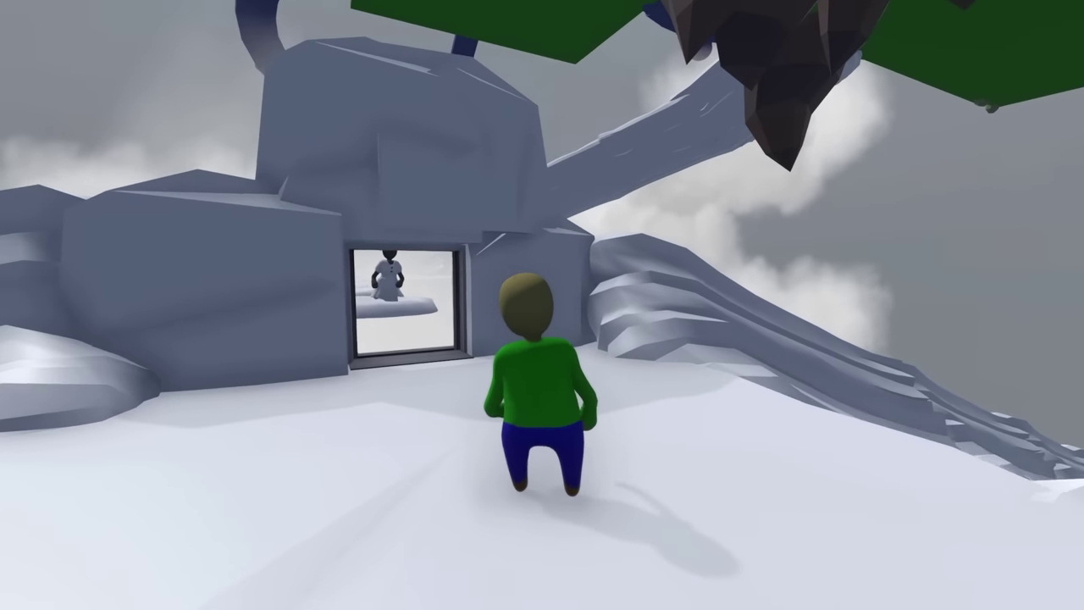
{"action": "key", "text": "w"}
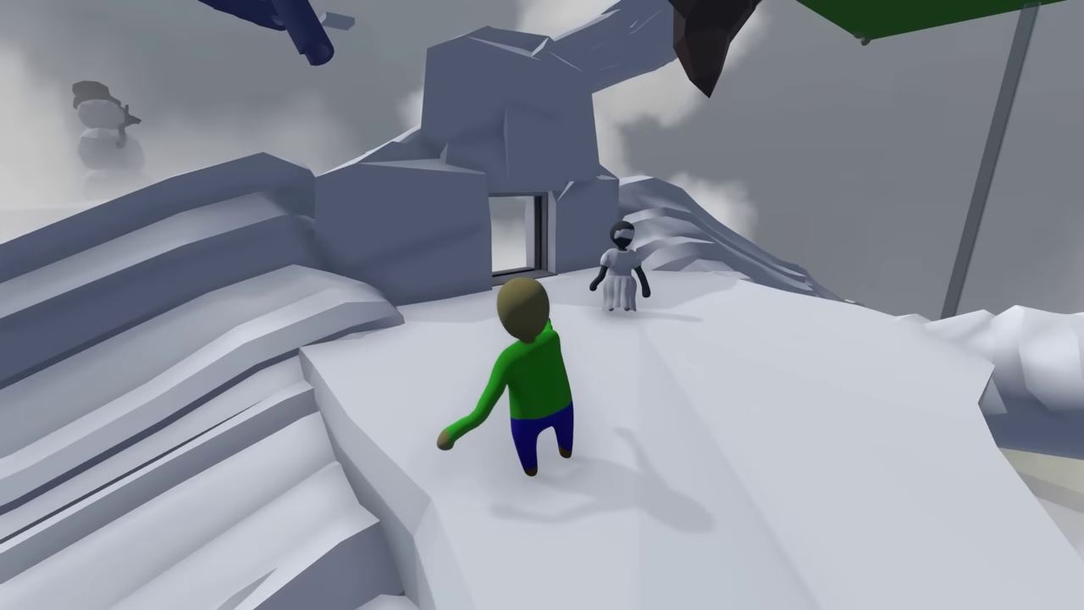
{"action": "key", "text": "w"}
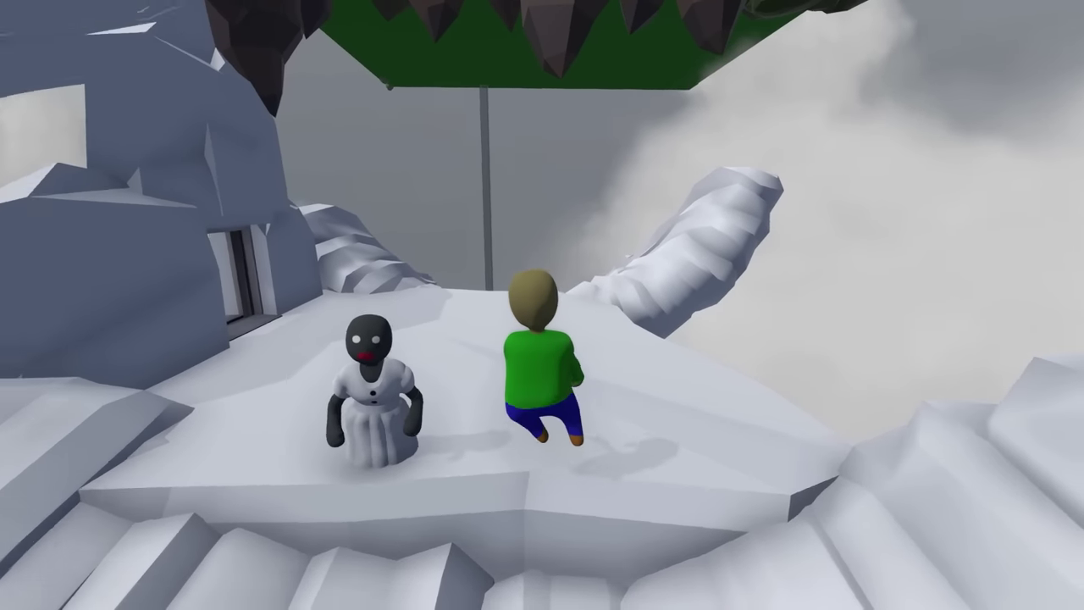
{"action": "key", "text": "space"}
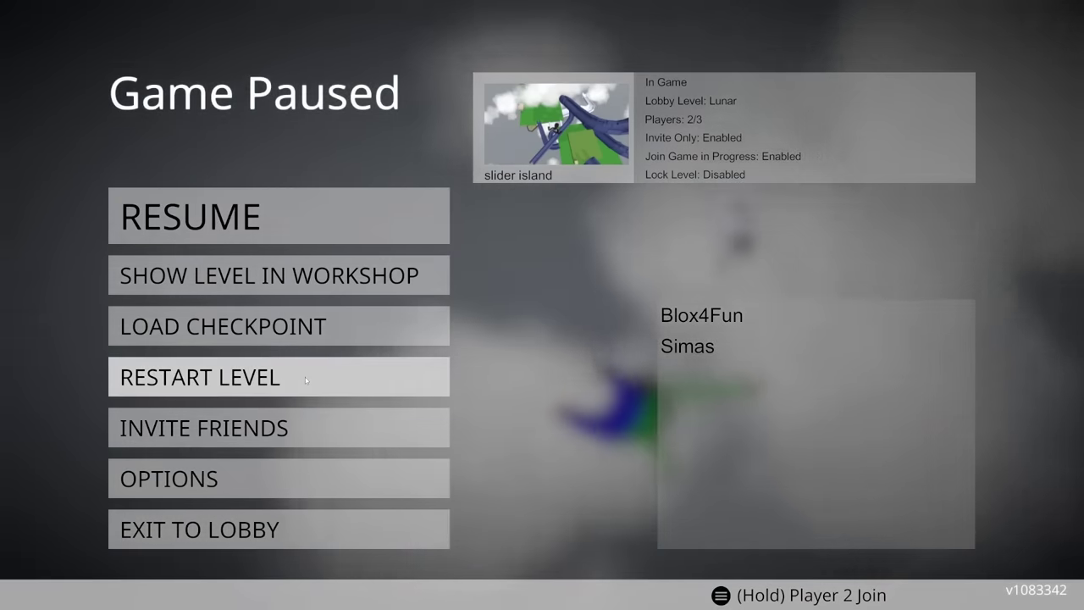
{"action": "left_click", "coordinate": [304, 377]}
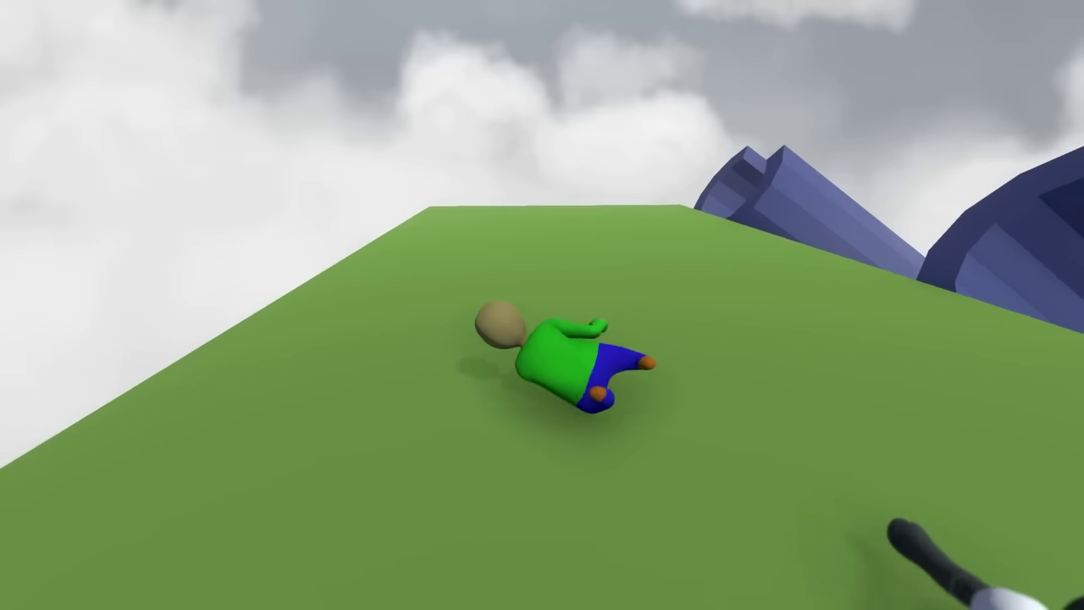
{"action": "key", "text": "w"}
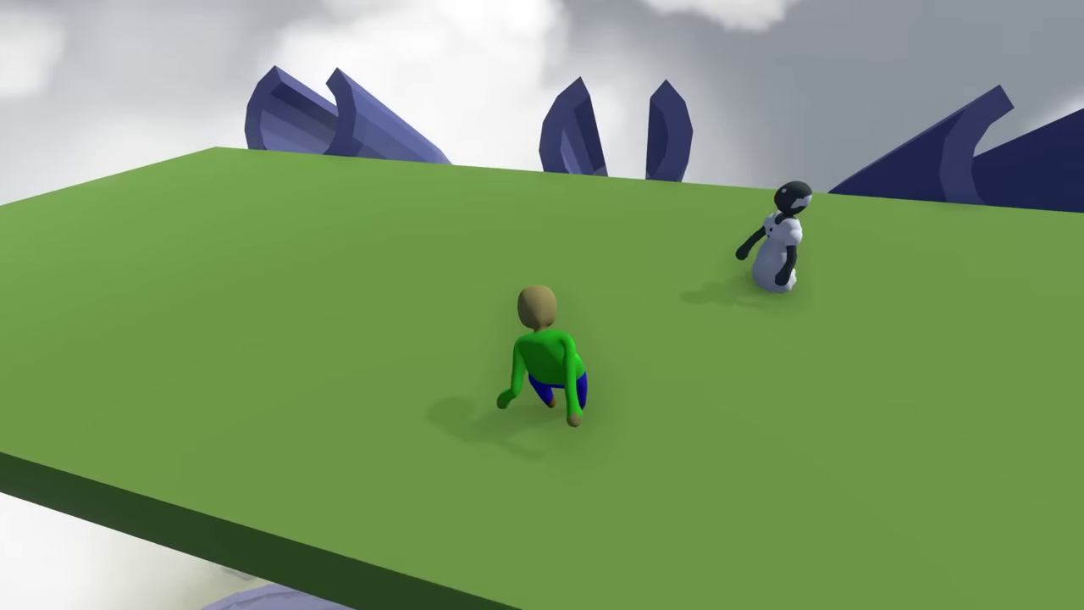
{"action": "key", "text": "w"}
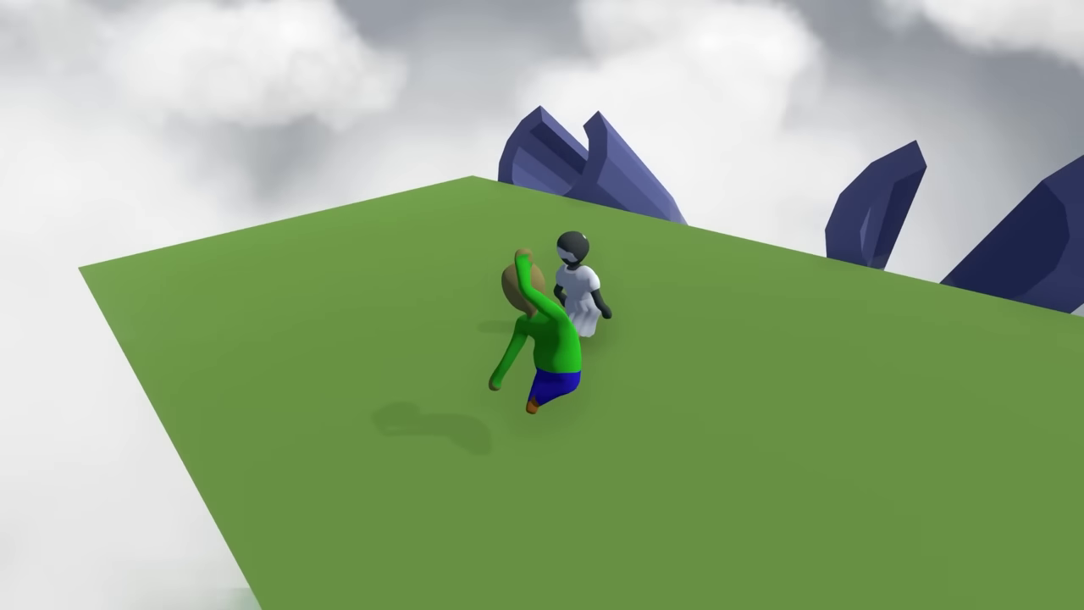
{"action": "key", "text": "w"}
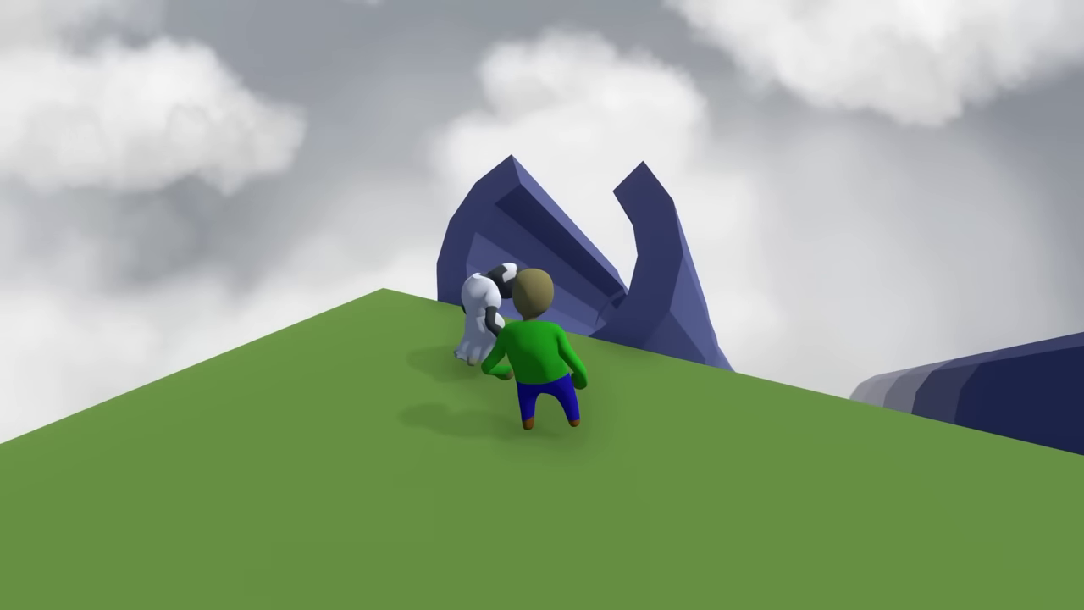
{"action": "key", "text": "space"}
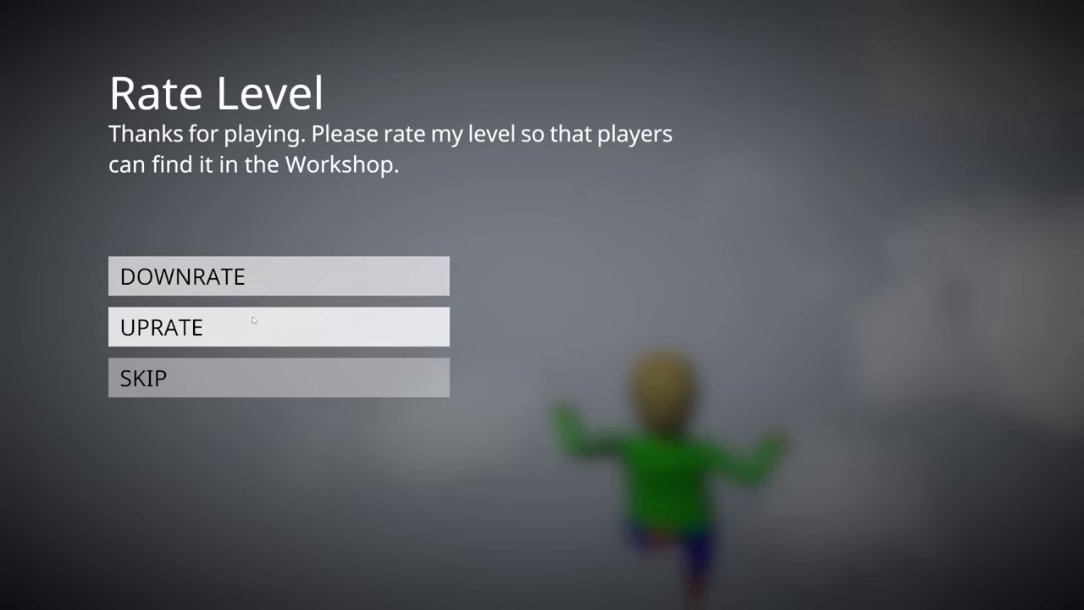
{"action": "left_click", "coordinate": [213, 277]}
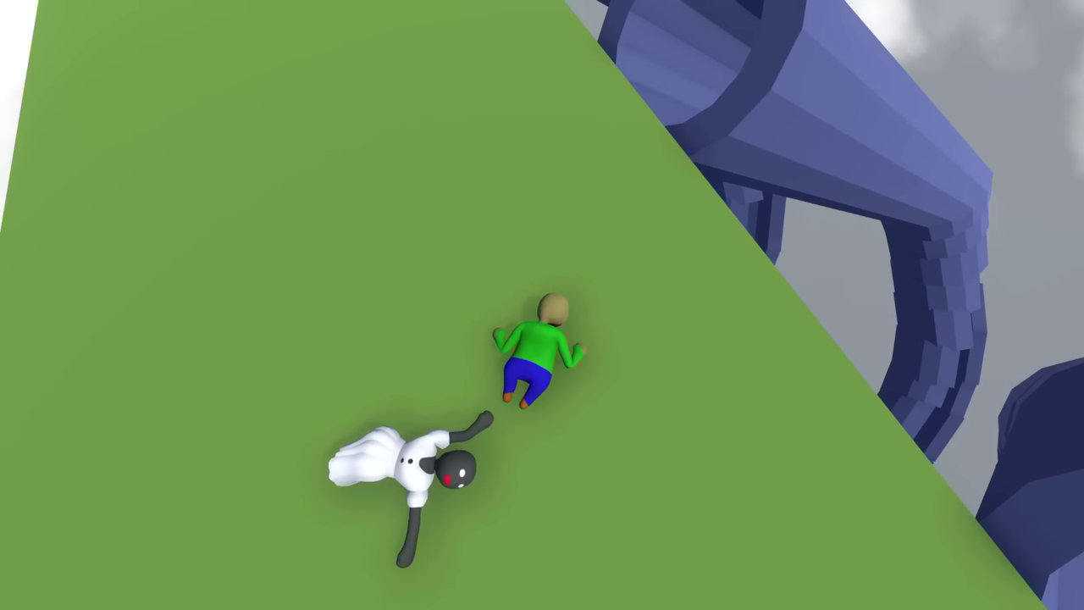
{"action": "key", "text": "w"}
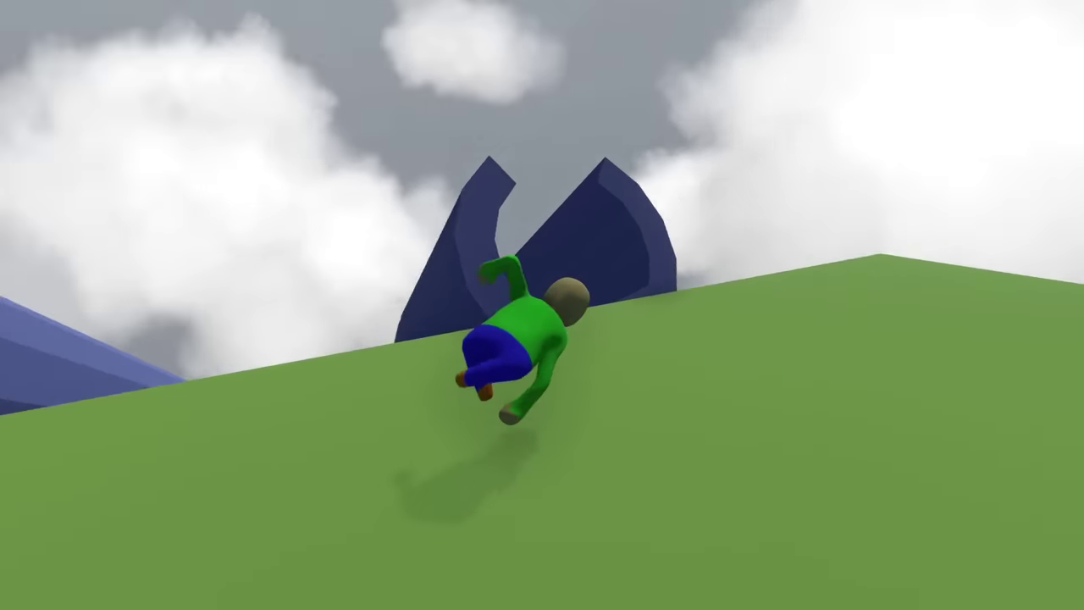
{"action": "key", "text": "w"}
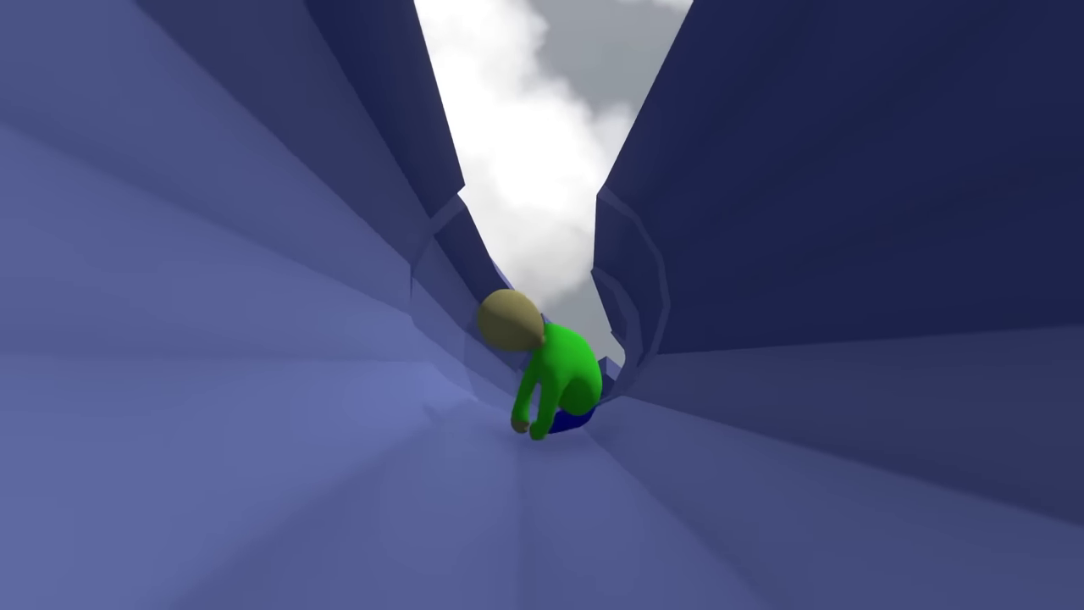